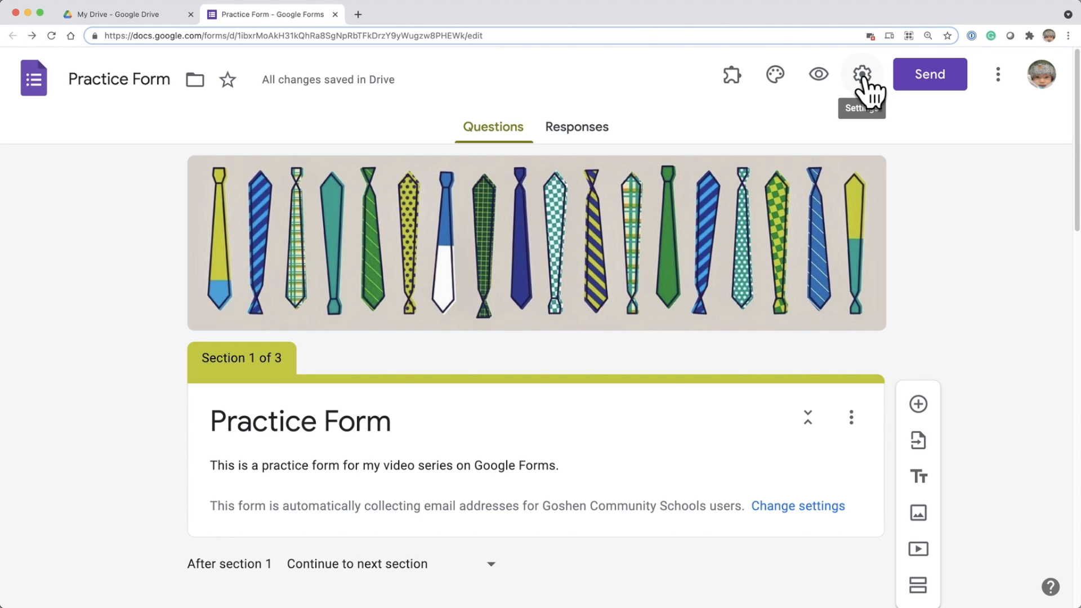
Open the form's settings and look over the general, presentation and quiz options
{"action": "left_click", "coordinate": [862, 76]}
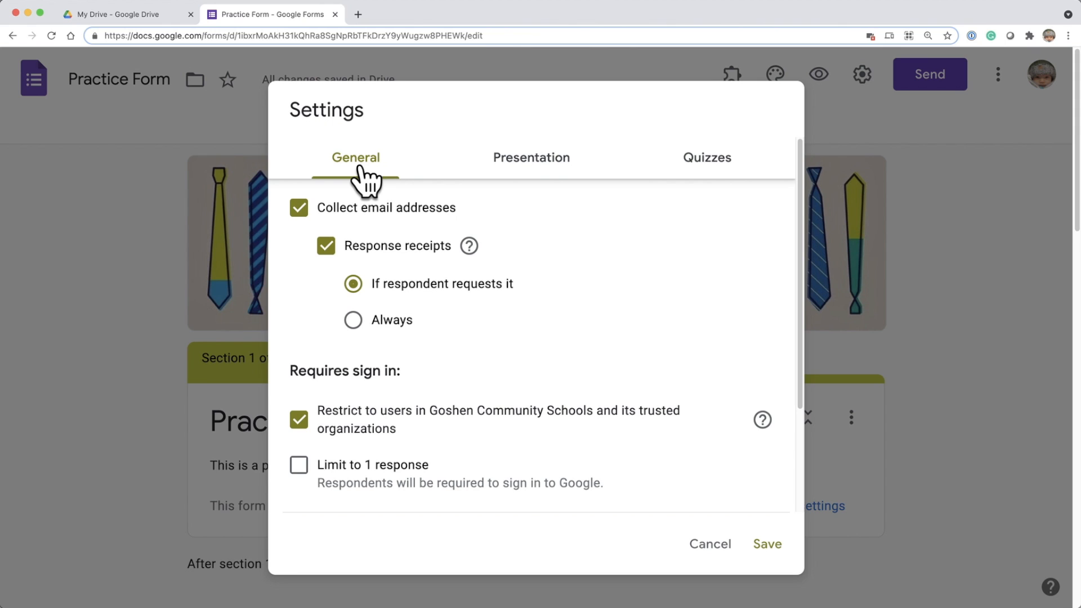
{"action": "left_click", "coordinate": [539, 169]}
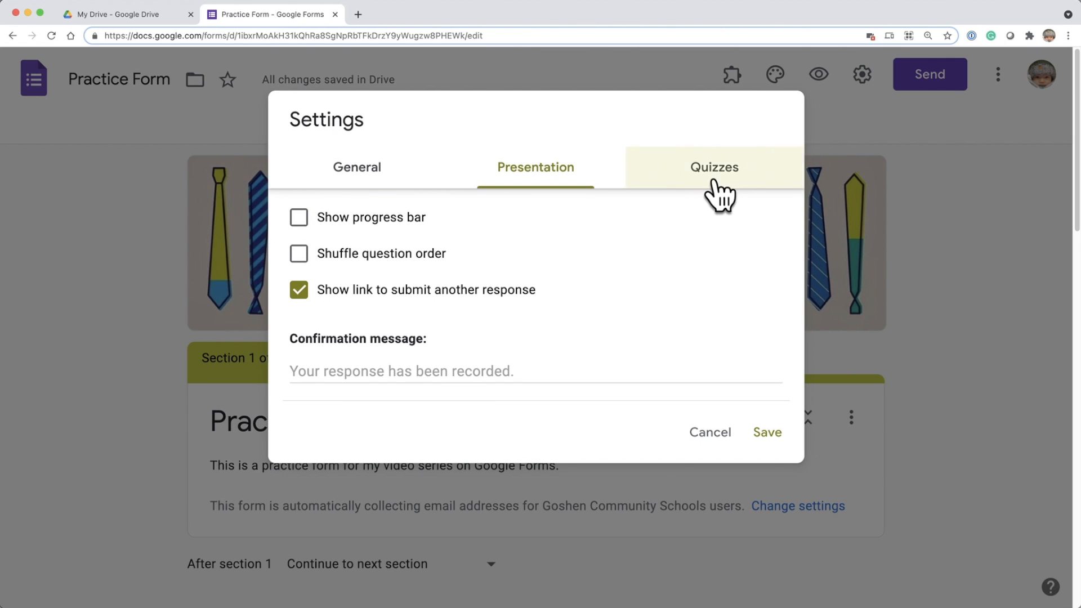
{"action": "left_click", "coordinate": [715, 183]}
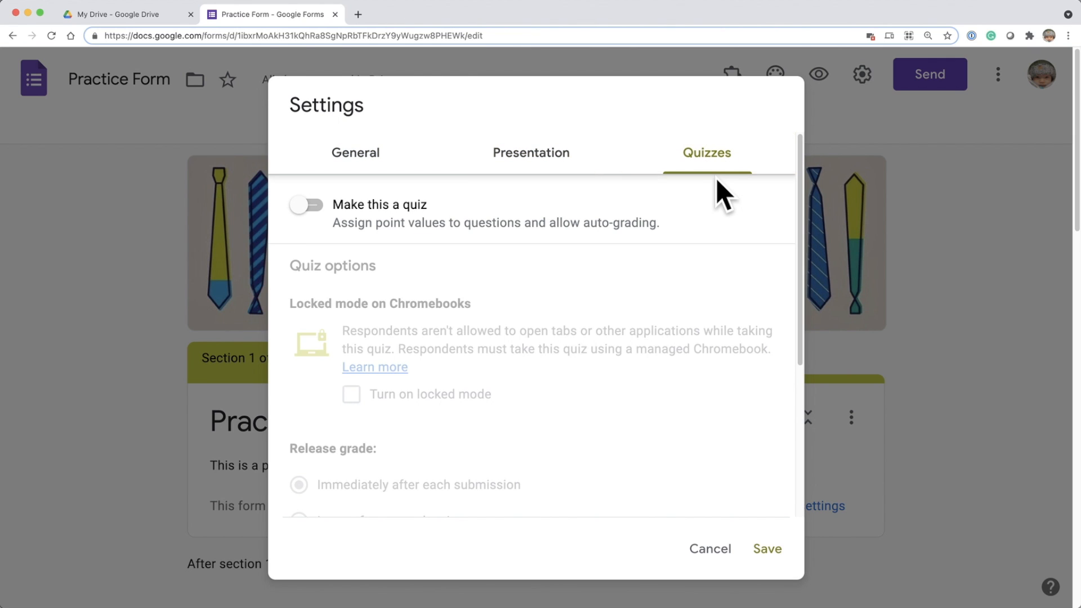
{"action": "left_click", "coordinate": [379, 169]}
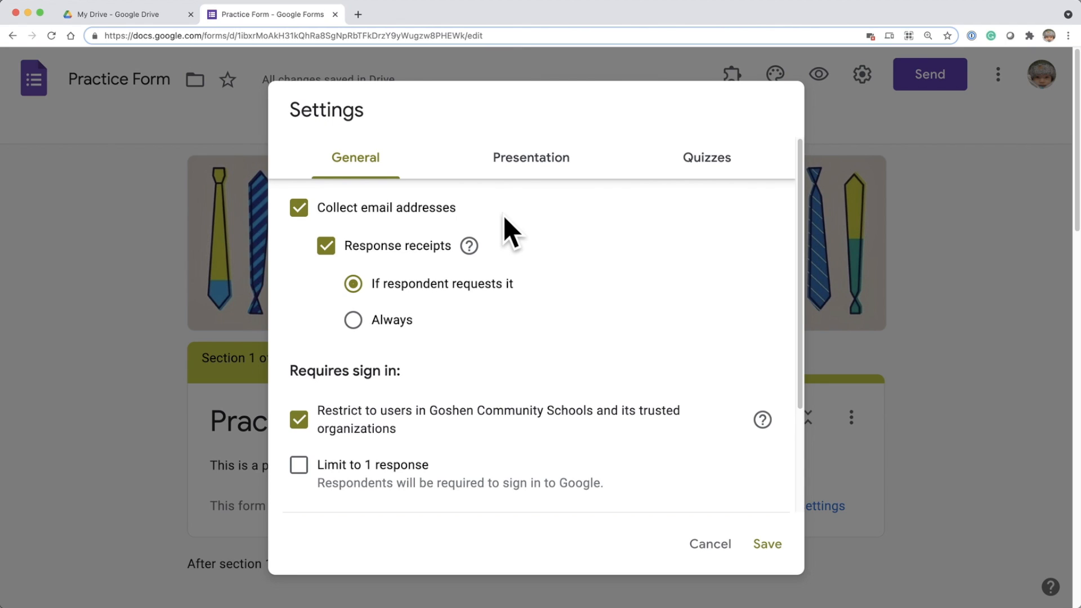
Switch email collection off and on, re-enable response receipts, and try Always before returning to If respondent requests it
{"action": "left_click", "coordinate": [302, 214]}
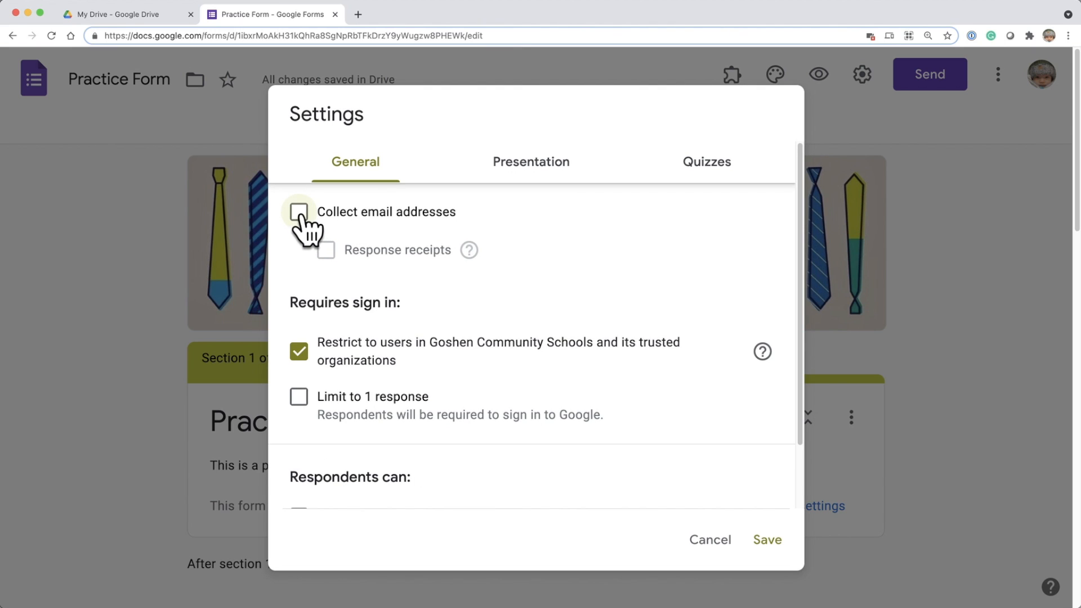
{"action": "left_click", "coordinate": [301, 217]}
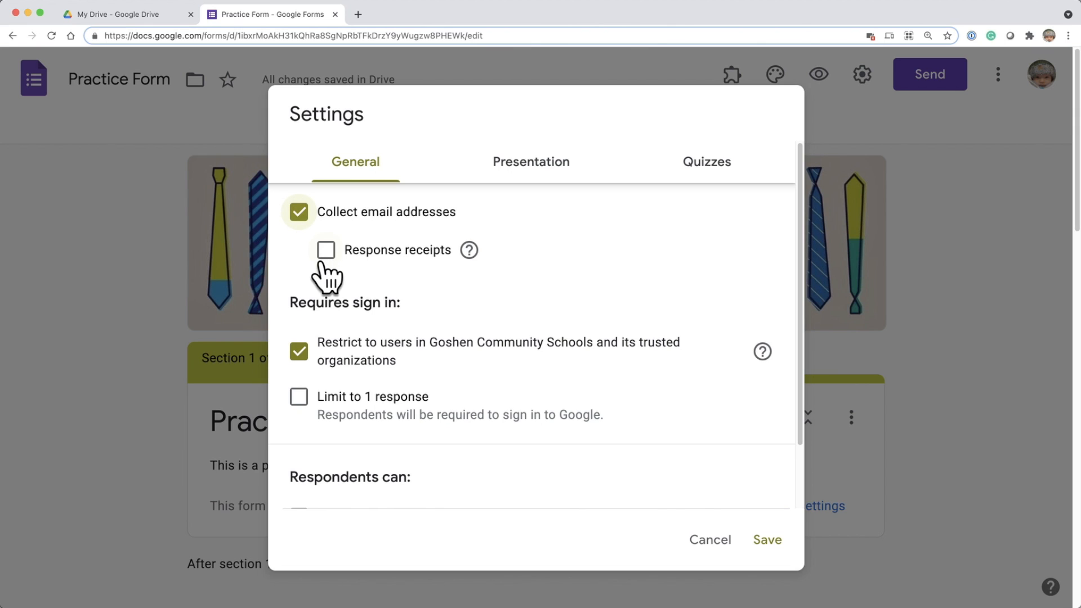
{"action": "left_click", "coordinate": [326, 252]}
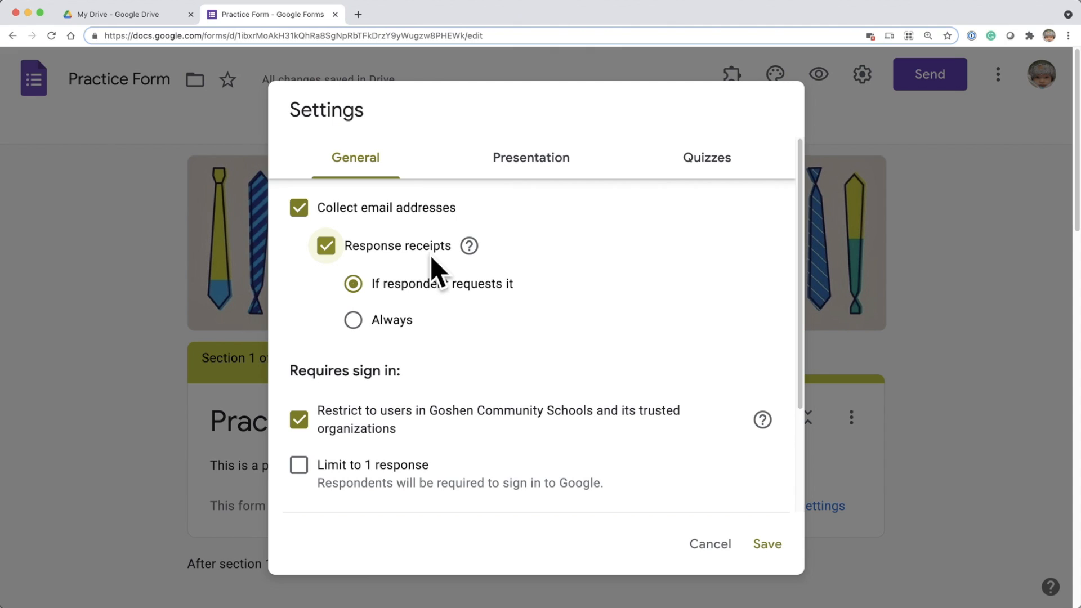
{"action": "mouse_move", "coordinate": [471, 247]}
{"action": "left_click", "coordinate": [354, 321]}
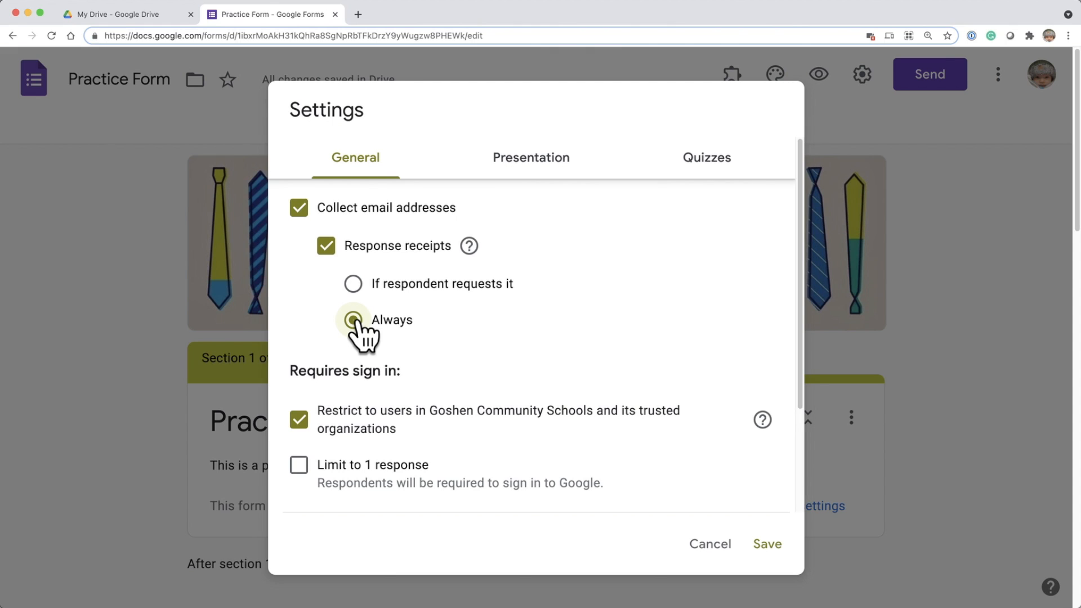
{"action": "left_click", "coordinate": [353, 285]}
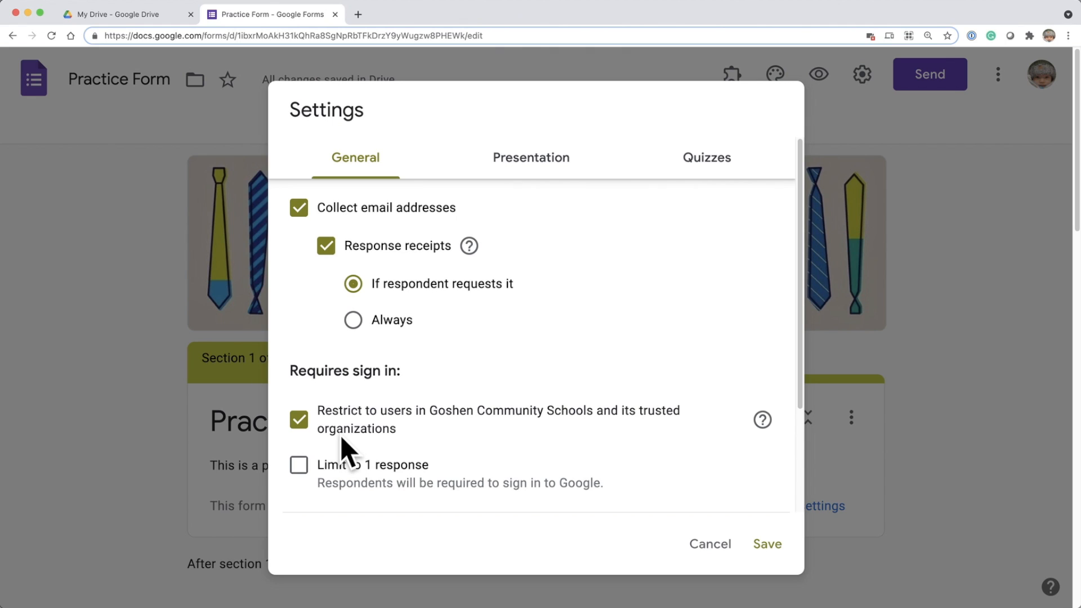
Toggle the restriction to Goshen Community Schools users off and on, then consult and close its help article on trusted domains
{"action": "left_click", "coordinate": [300, 422]}
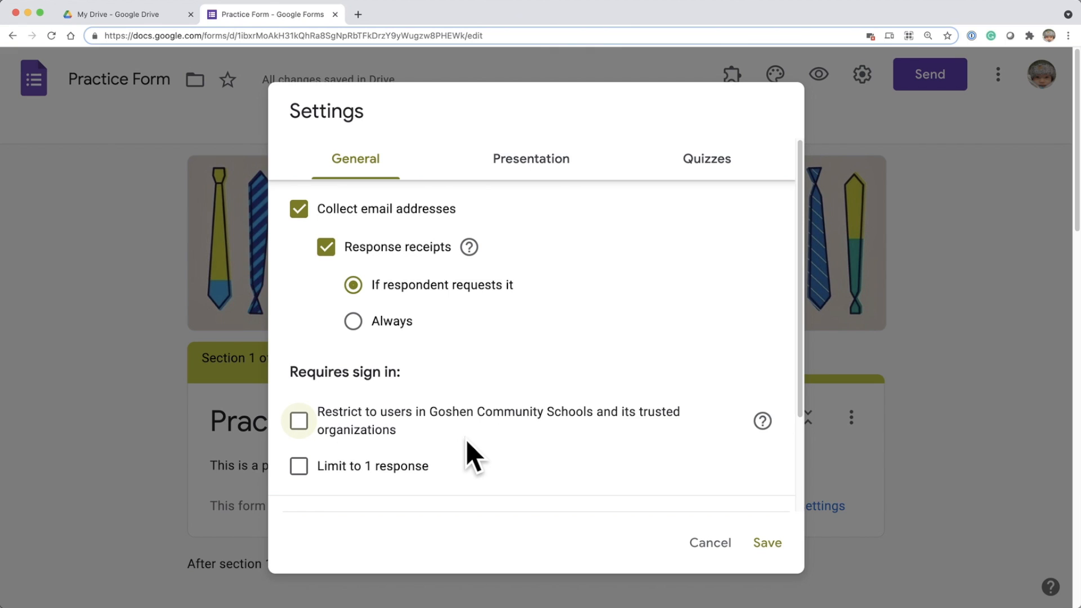
{"action": "left_click", "coordinate": [299, 424]}
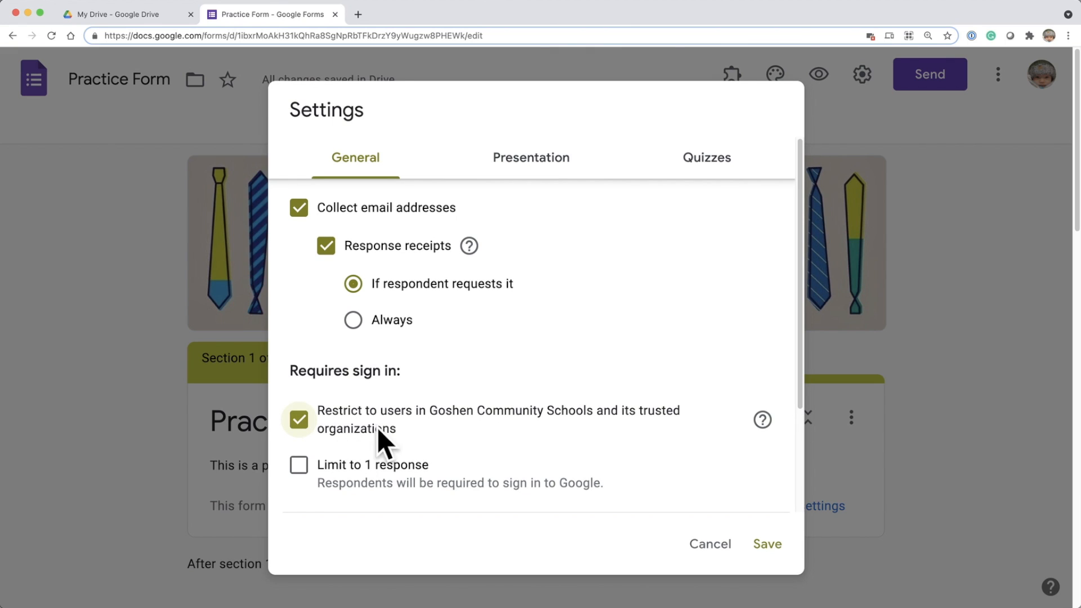
{"action": "left_click", "coordinate": [763, 420]}
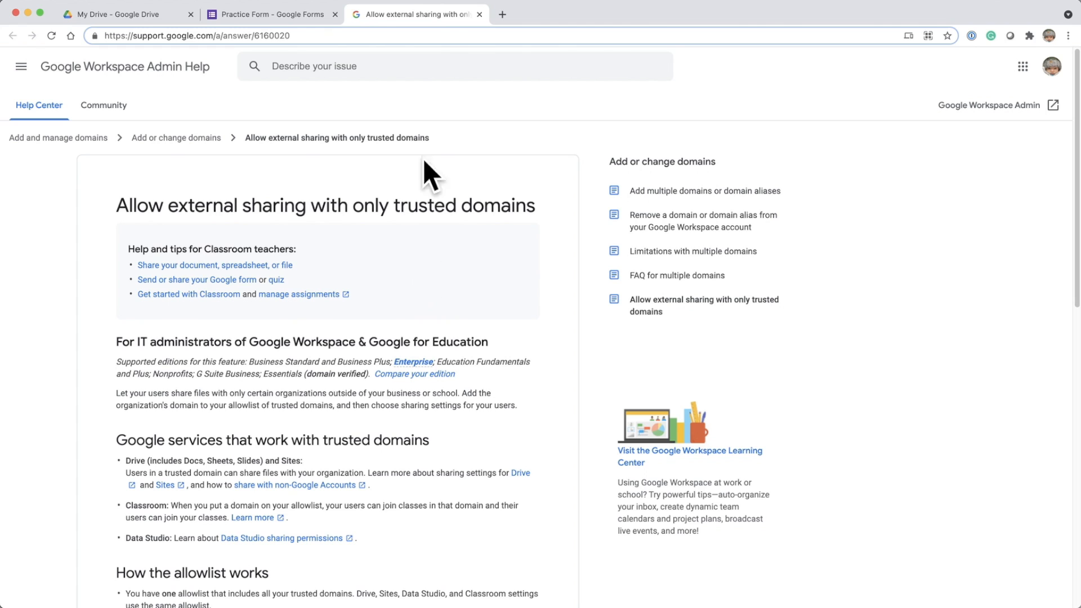
{"action": "left_click", "coordinate": [481, 15]}
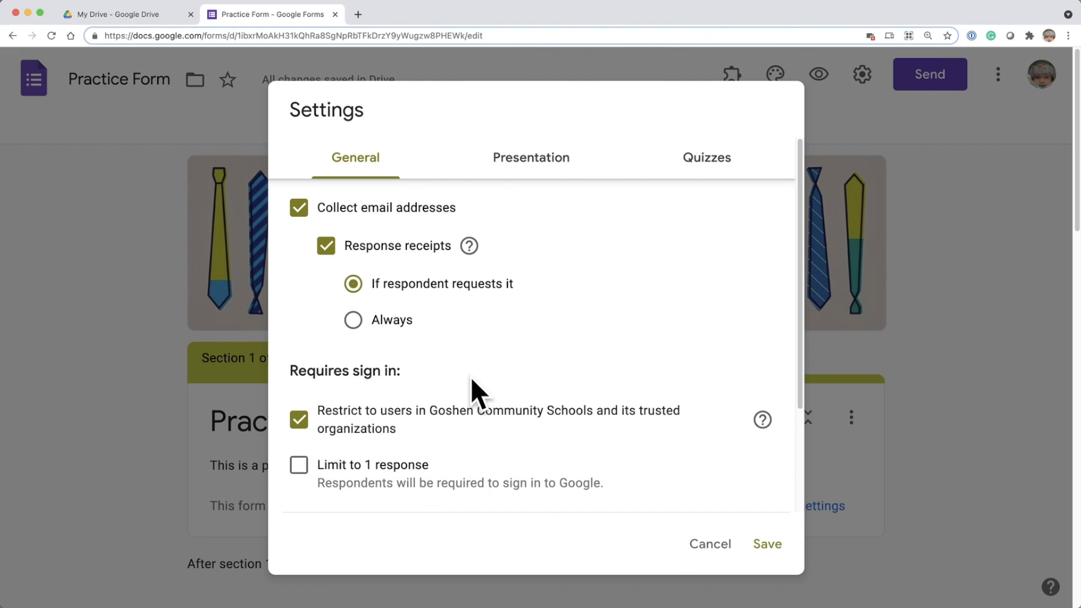
Try the Show progress bar and Shuffle question order presentation options, switching each on and off again
{"action": "left_click", "coordinate": [524, 162]}
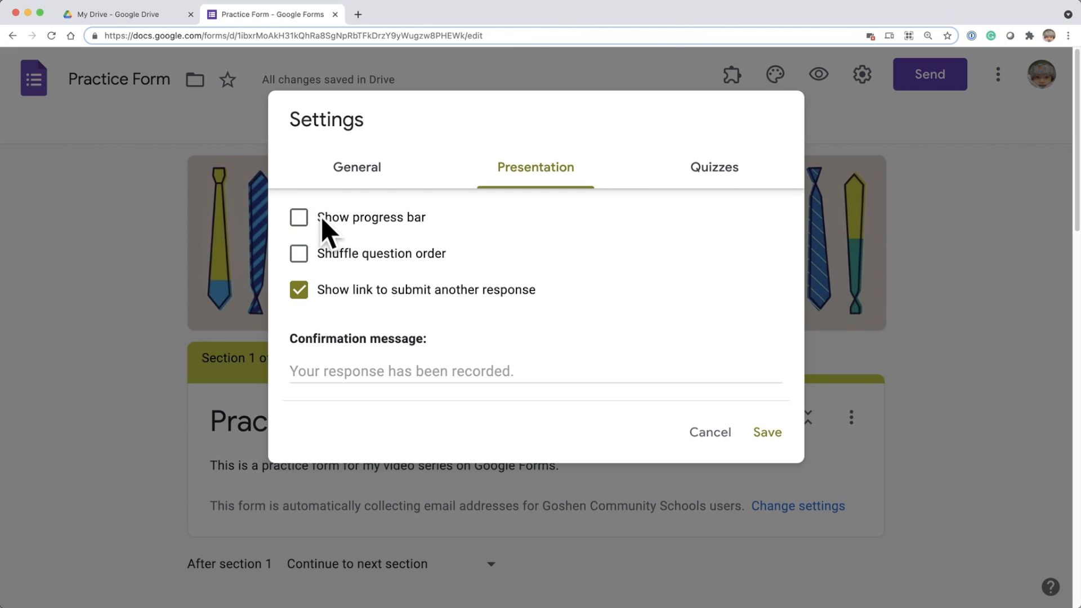
{"action": "left_click", "coordinate": [300, 219]}
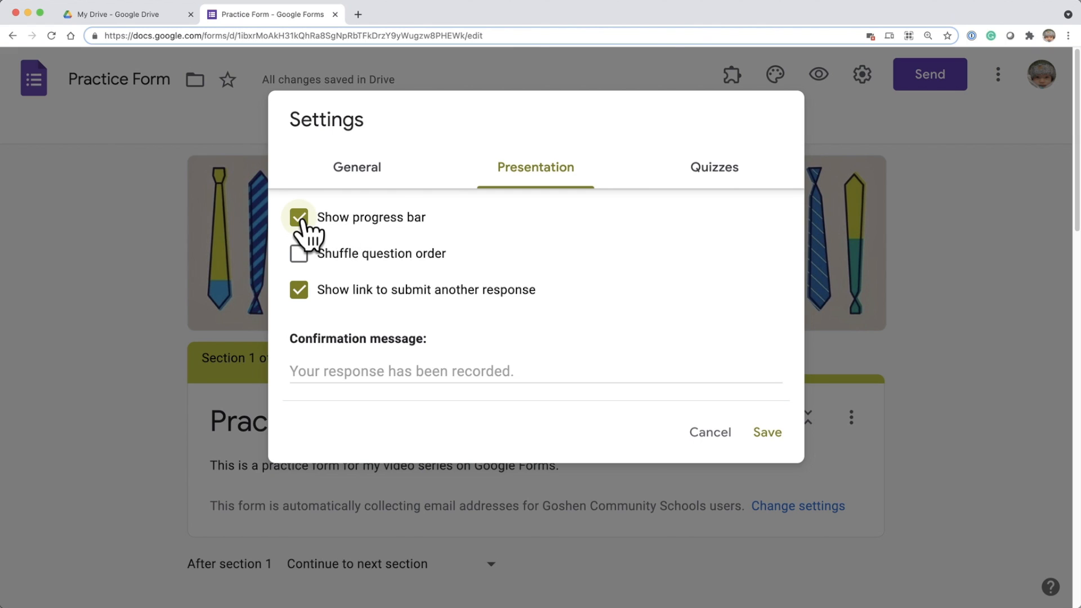
{"action": "left_click", "coordinate": [301, 219]}
{"action": "left_click", "coordinate": [301, 258]}
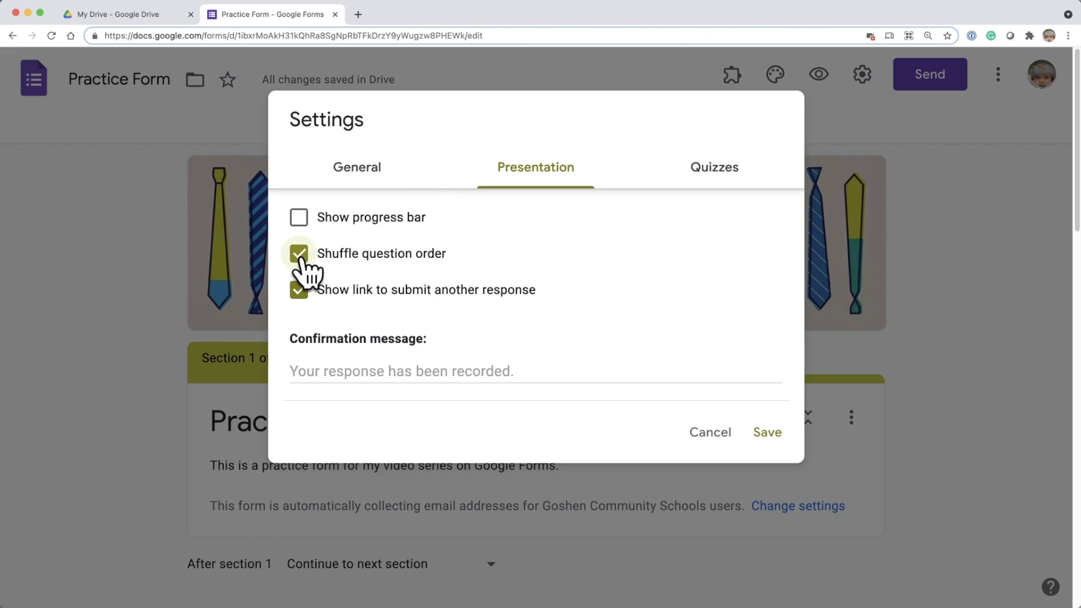
{"action": "left_click", "coordinate": [301, 256]}
Try Limit to 1 response, check its effect on the link to submit another response, and turn the limit off again
{"action": "left_click", "coordinate": [374, 170]}
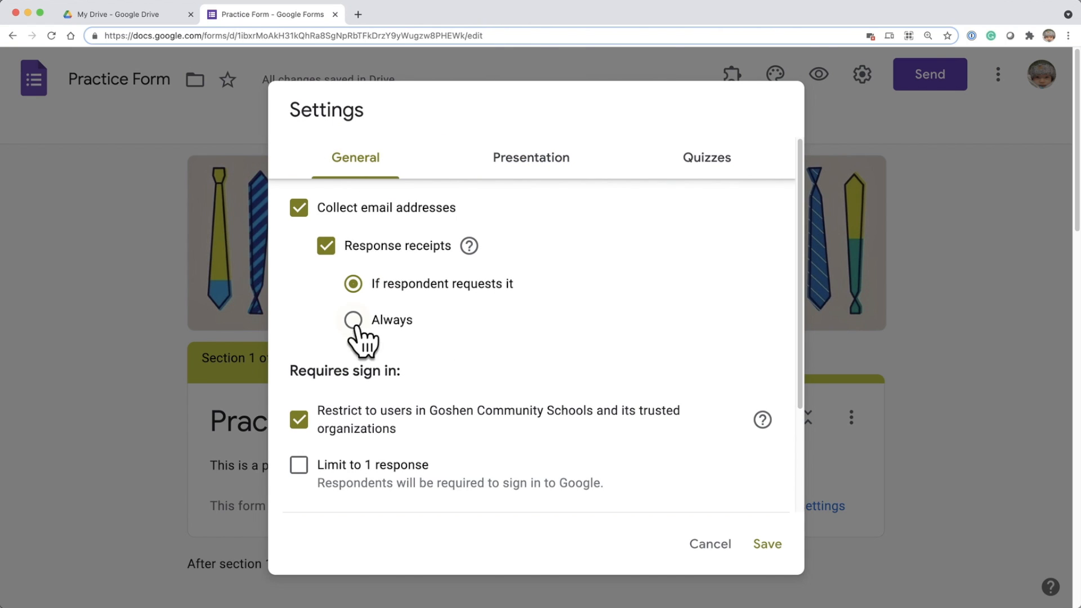
{"action": "left_click", "coordinate": [299, 465]}
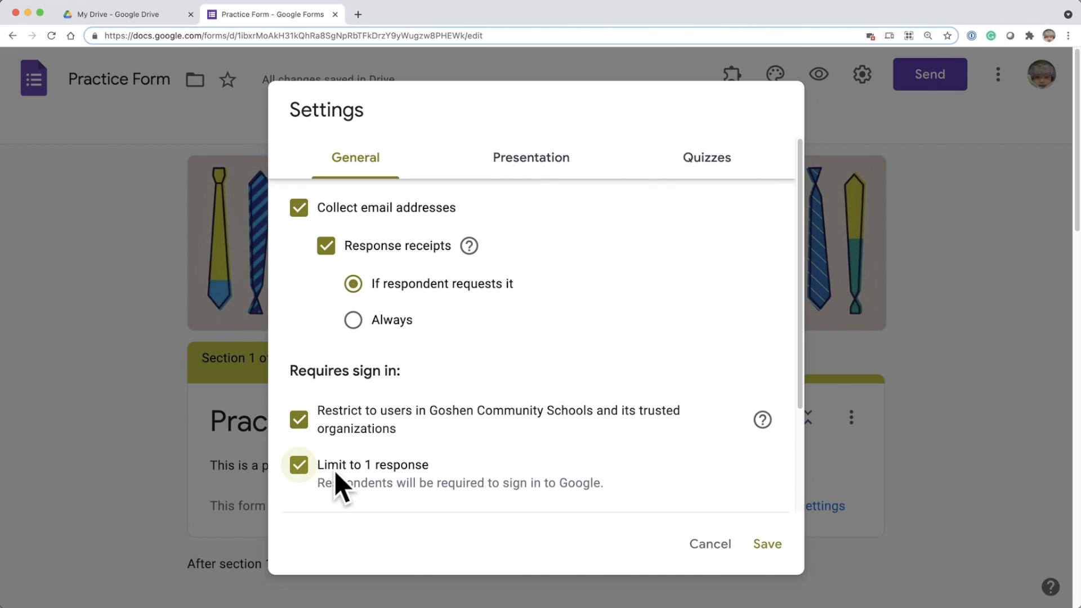
{"action": "left_click", "coordinate": [535, 162]}
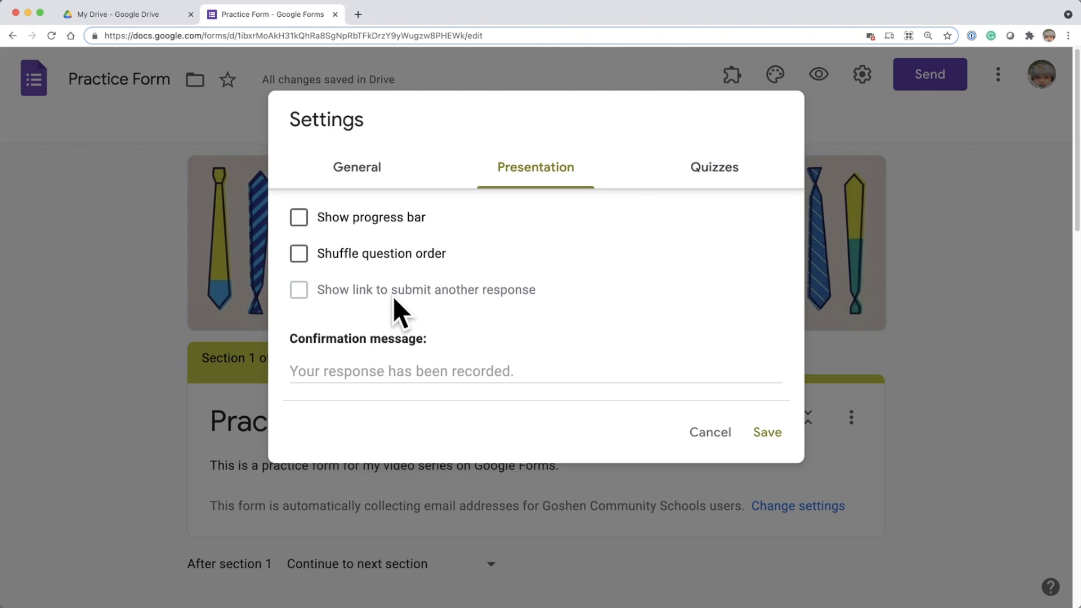
{"action": "left_click", "coordinate": [357, 171]}
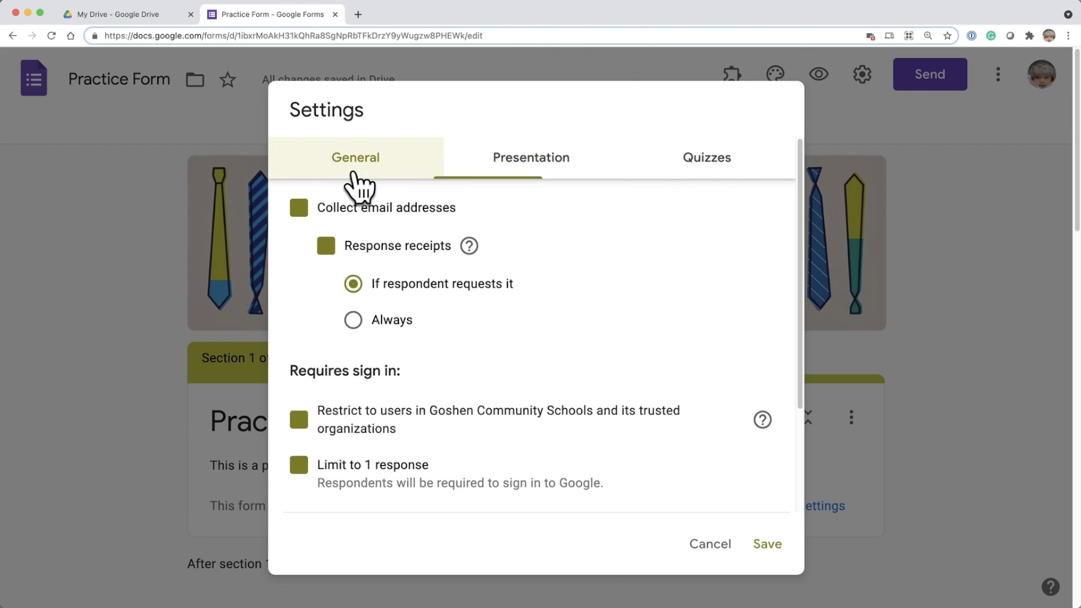
{"action": "left_click", "coordinate": [300, 468]}
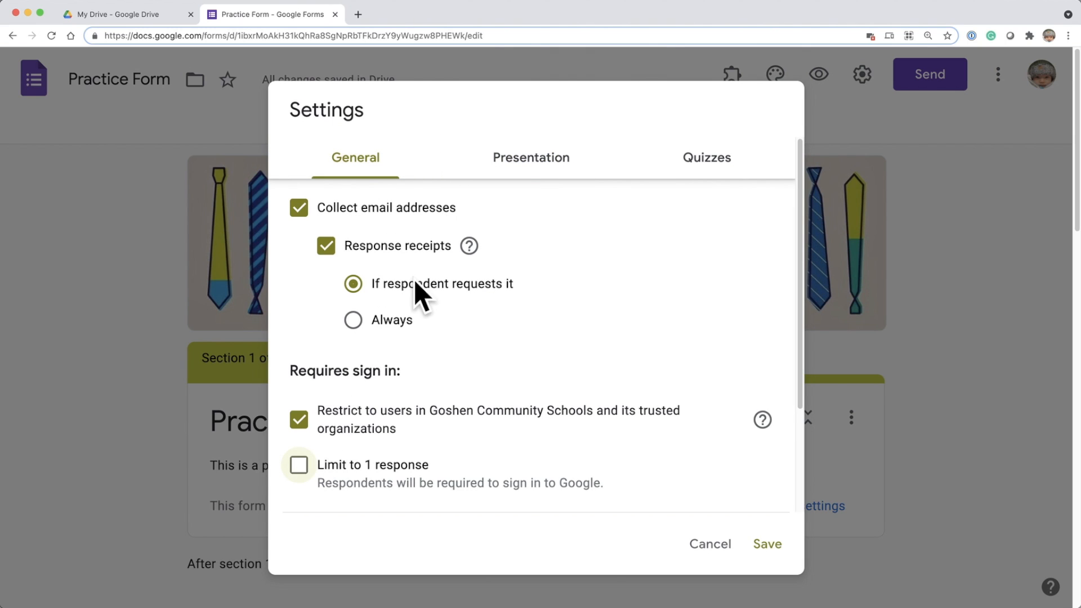
Open the confirmation message in the presentation settings for editing
{"action": "left_click", "coordinate": [513, 163]}
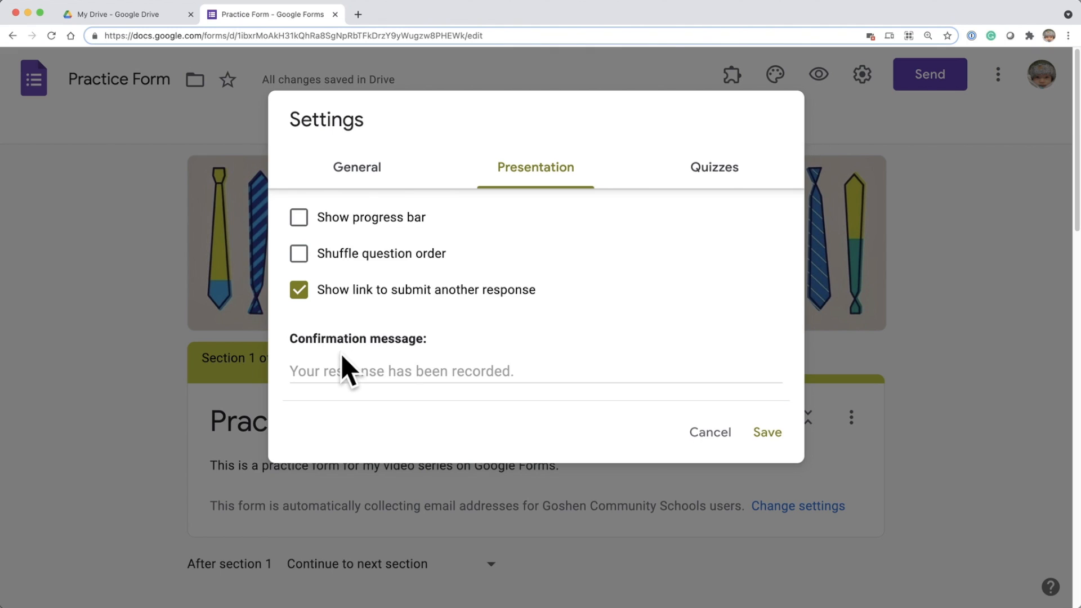
{"action": "left_click", "coordinate": [357, 369]}
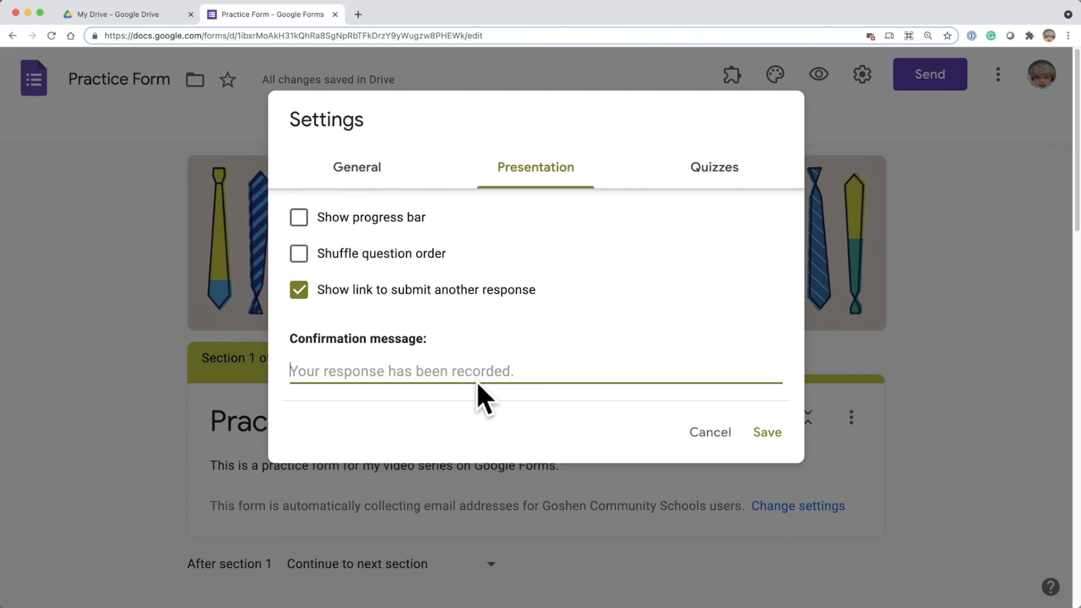
Turn on Make this a quiz and examine the locked mode, grade release and respondent visibility options
{"action": "left_click", "coordinate": [700, 183]}
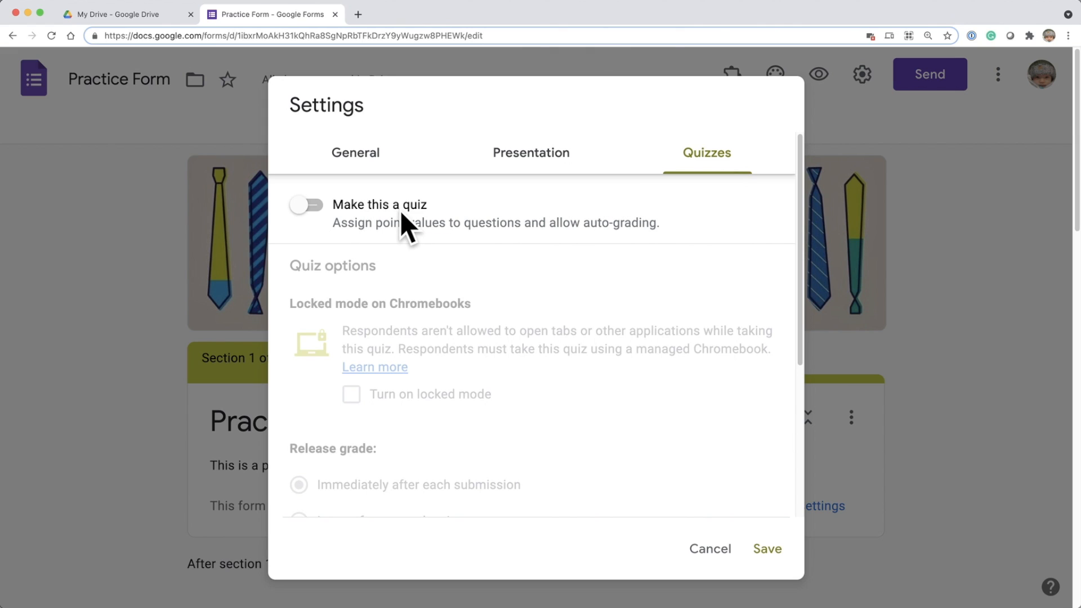
{"action": "left_click", "coordinate": [304, 223]}
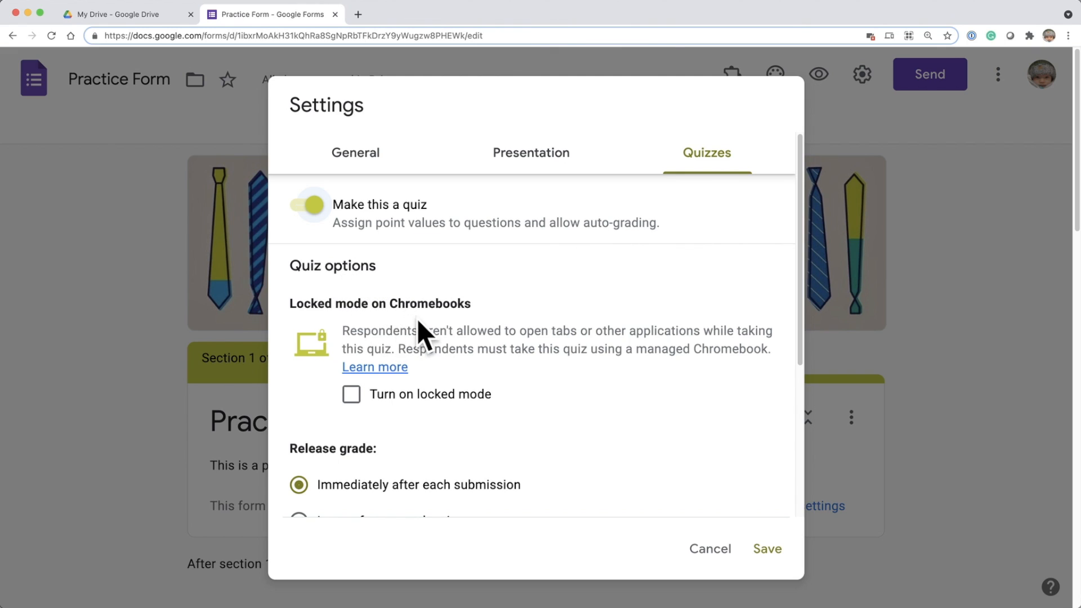
{"action": "scroll", "coordinate": [555, 391], "scroll_direction": "down", "scroll_amount": 1}
{"action": "scroll", "coordinate": [555, 392], "scroll_direction": "down", "scroll_amount": 3}
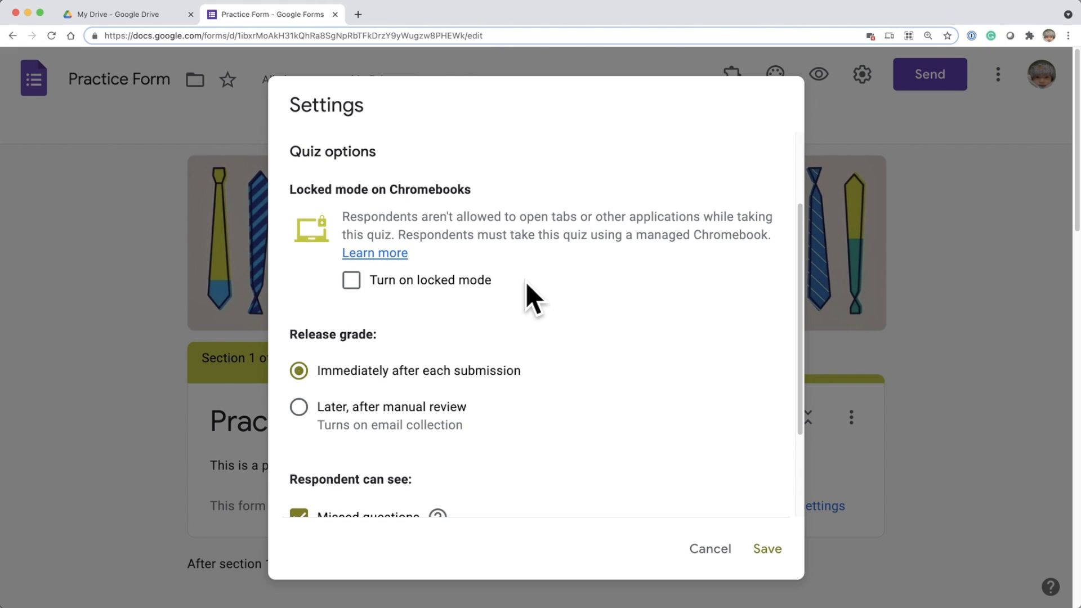
{"action": "scroll", "coordinate": [529, 285], "scroll_direction": "down", "scroll_amount": 3}
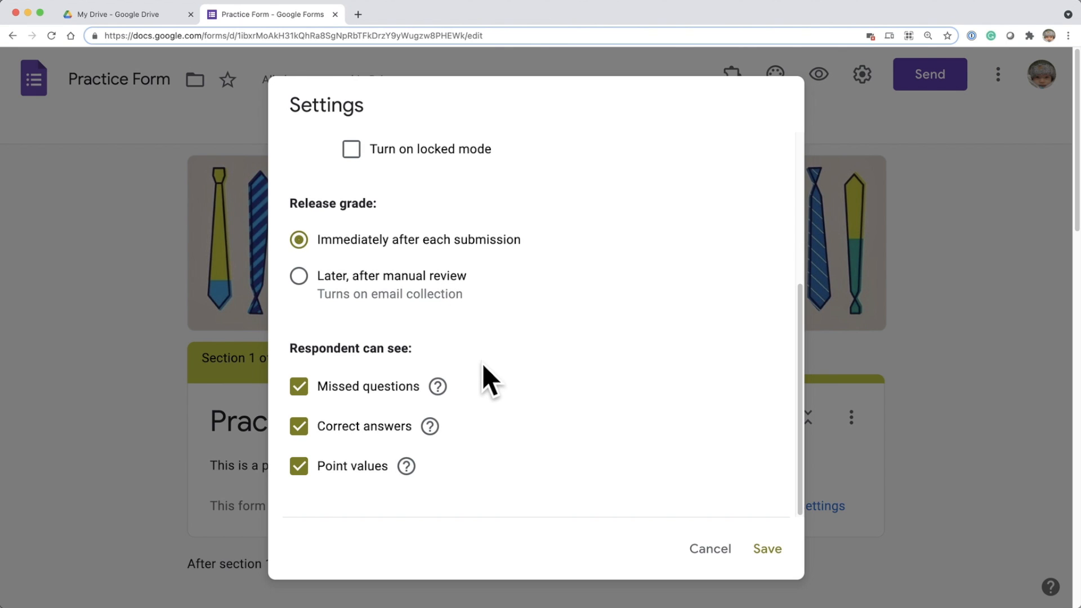
{"action": "scroll", "coordinate": [482, 364], "scroll_direction": "down", "scroll_amount": 5}
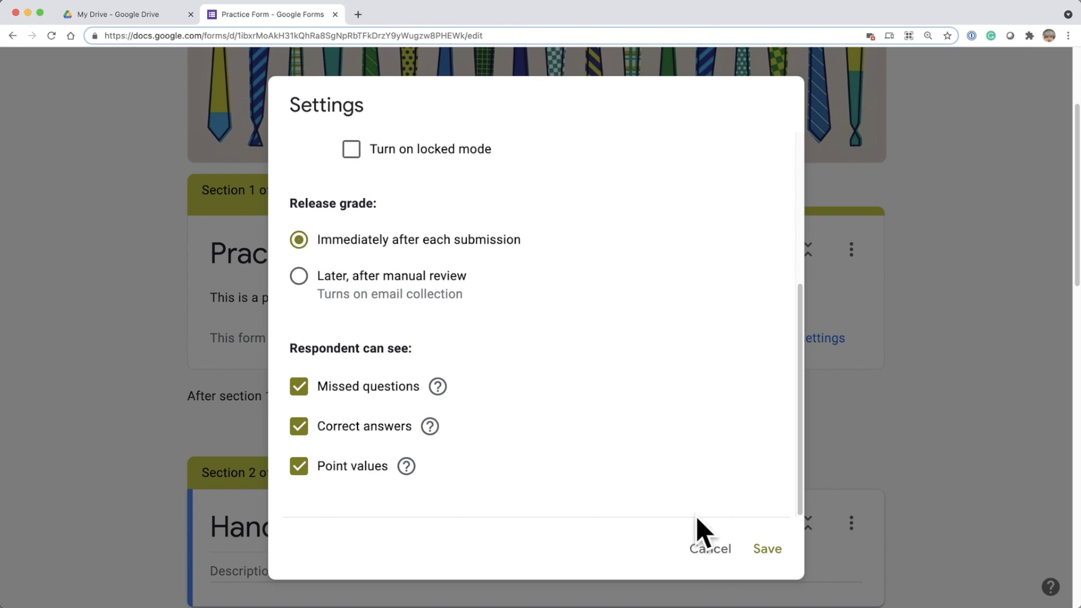
Turn Make this a quiz back off
{"action": "scroll", "coordinate": [628, 428], "scroll_direction": "up", "scroll_amount": 2}
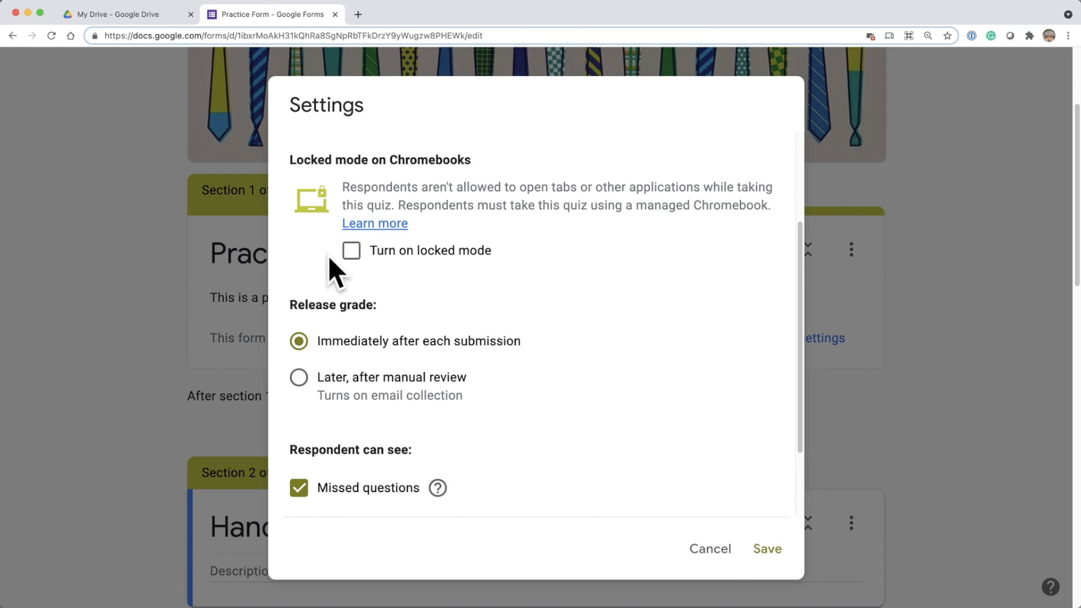
{"action": "scroll", "coordinate": [447, 351], "scroll_direction": "up", "scroll_amount": 3}
{"action": "scroll", "coordinate": [323, 194], "scroll_direction": "up", "scroll_amount": 1}
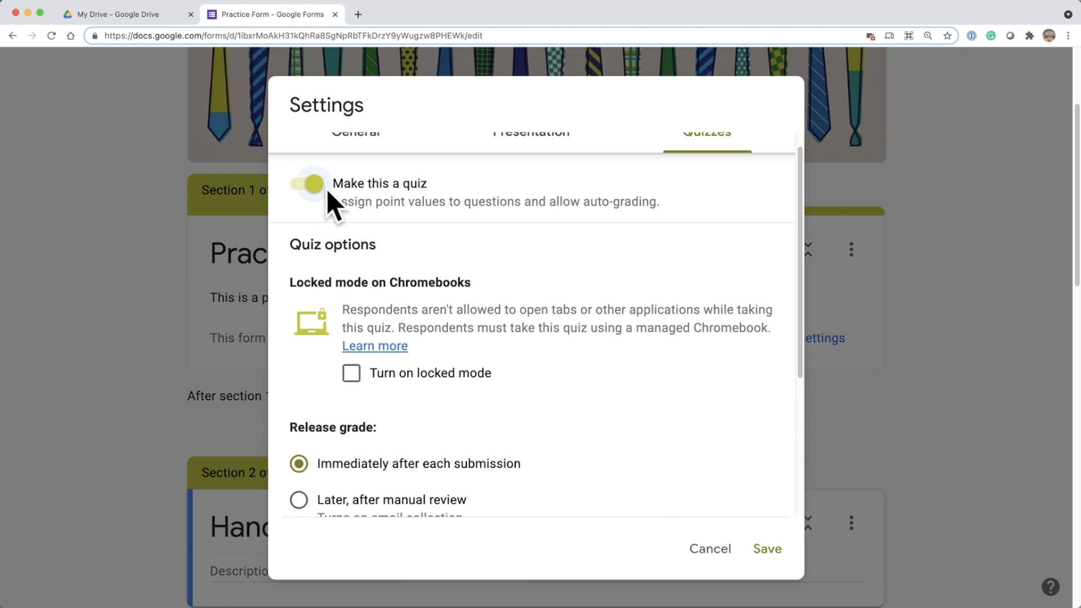
{"action": "scroll", "coordinate": [321, 202], "scroll_direction": "up", "scroll_amount": 1}
{"action": "left_click", "coordinate": [313, 206]}
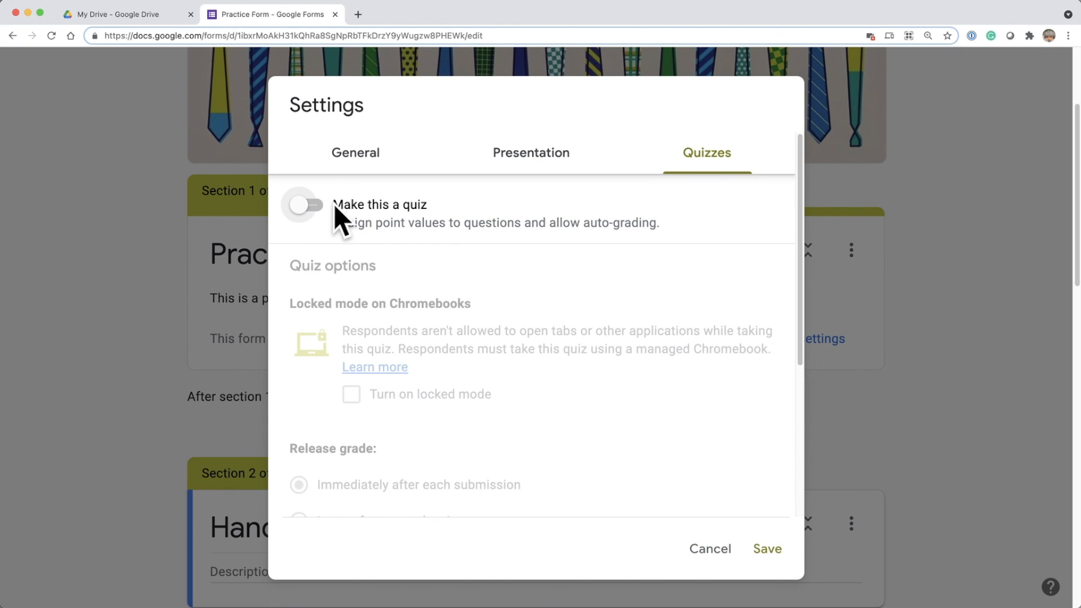
Recheck the general, presentation and quiz settings, and save the form's settings
{"action": "left_click", "coordinate": [365, 169]}
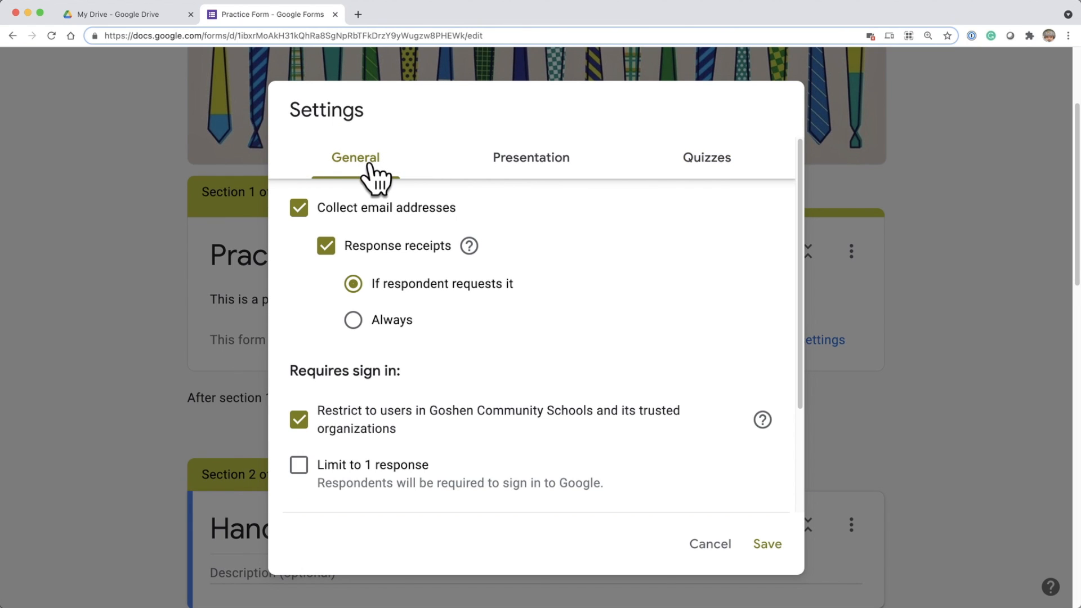
{"action": "left_click", "coordinate": [516, 178]}
{"action": "left_click", "coordinate": [731, 186]}
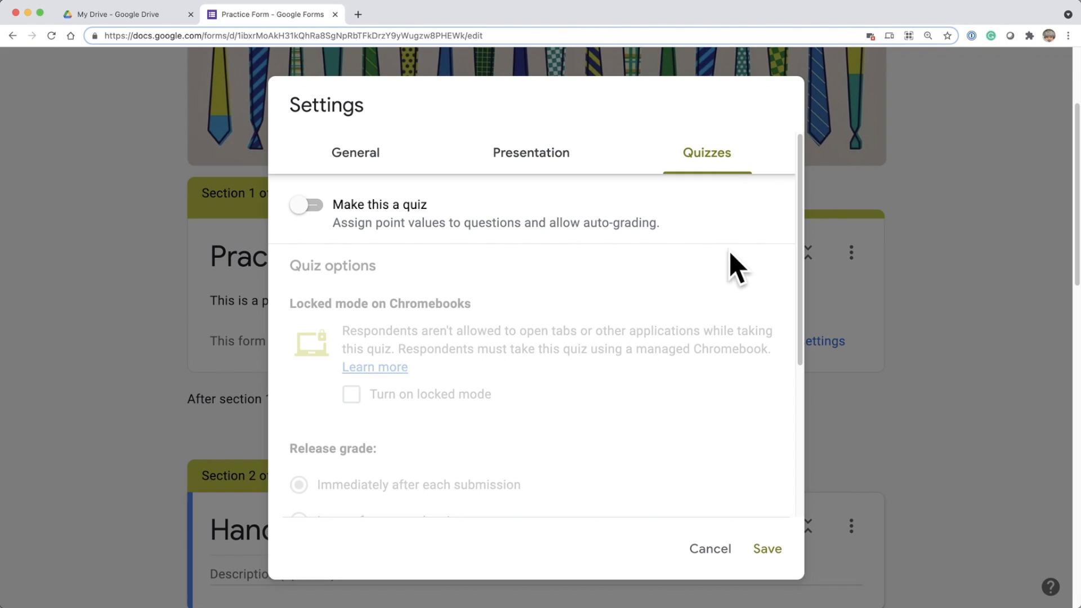
{"action": "left_click", "coordinate": [765, 551]}
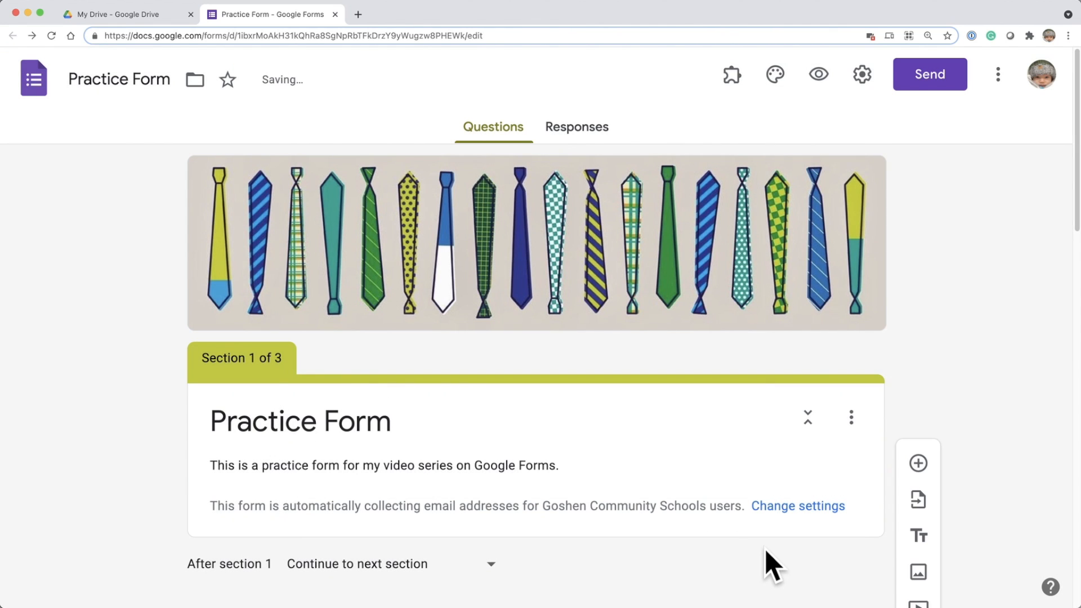